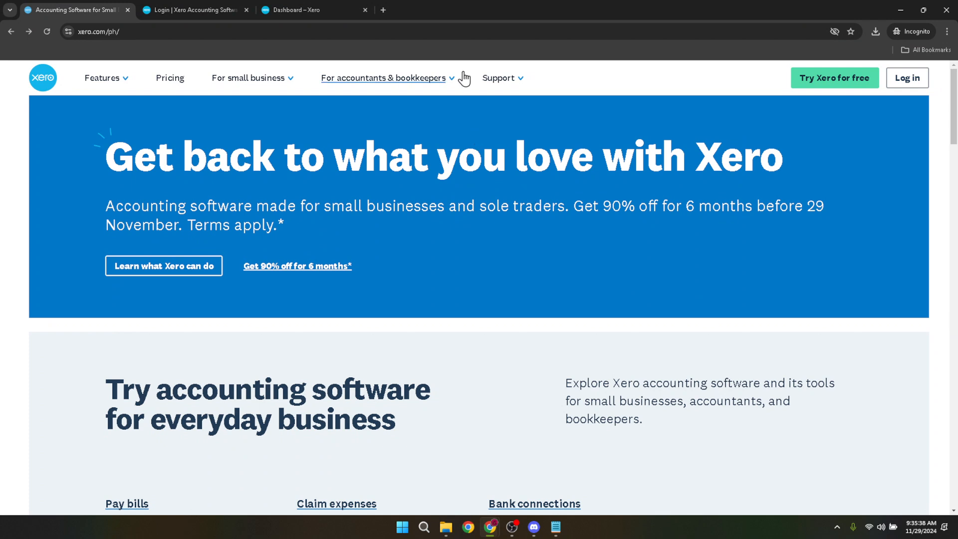
click(478, 31)
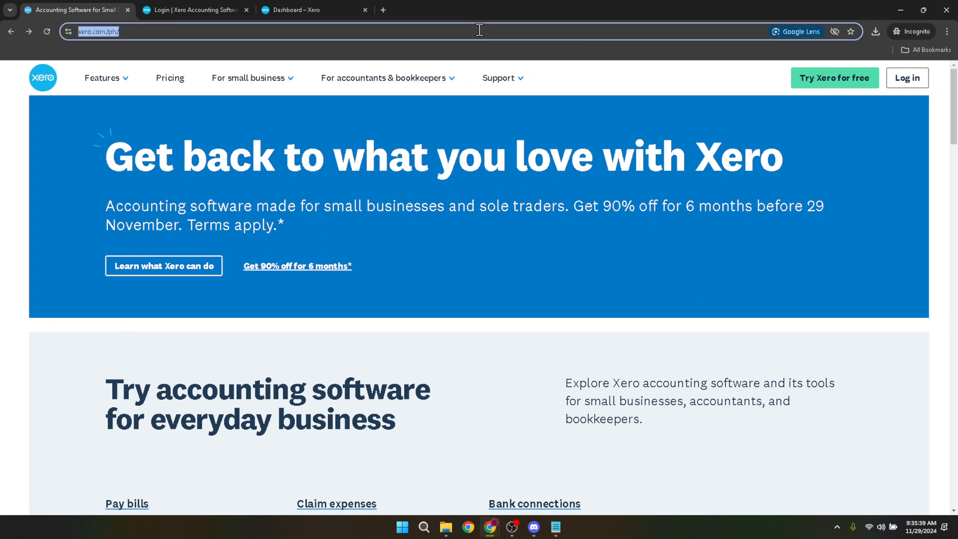
click(607, 75)
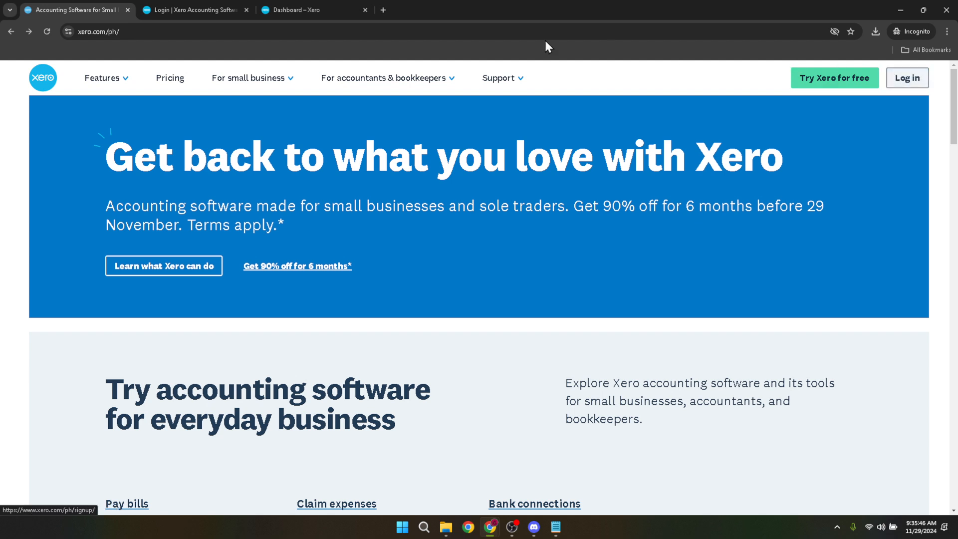
click(175, 9)
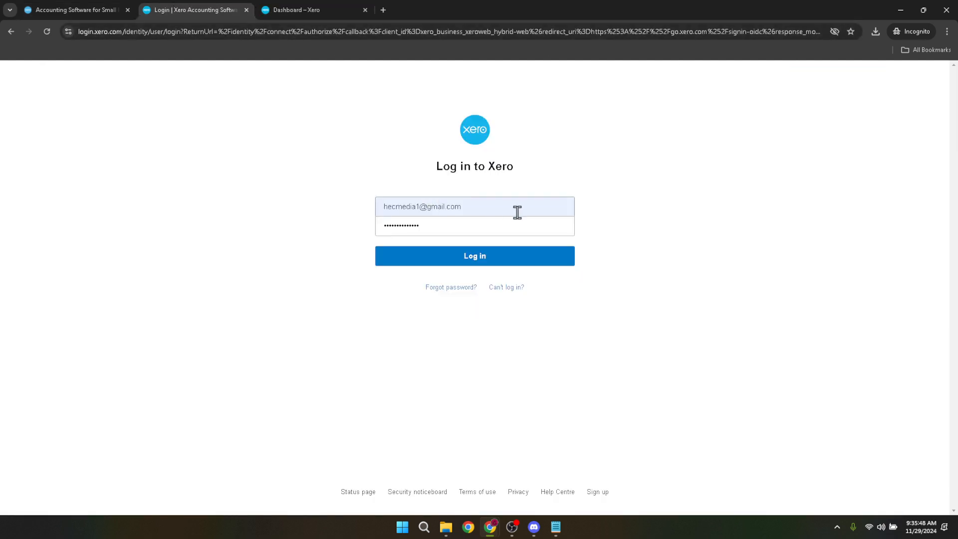
drag(464, 212, 359, 212)
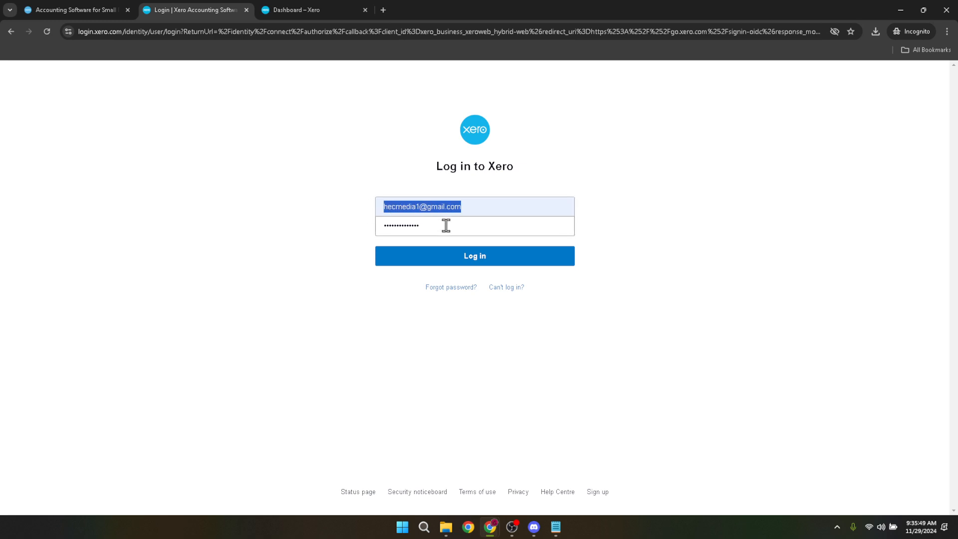
click(427, 227)
drag(427, 227, 355, 225)
click(344, 243)
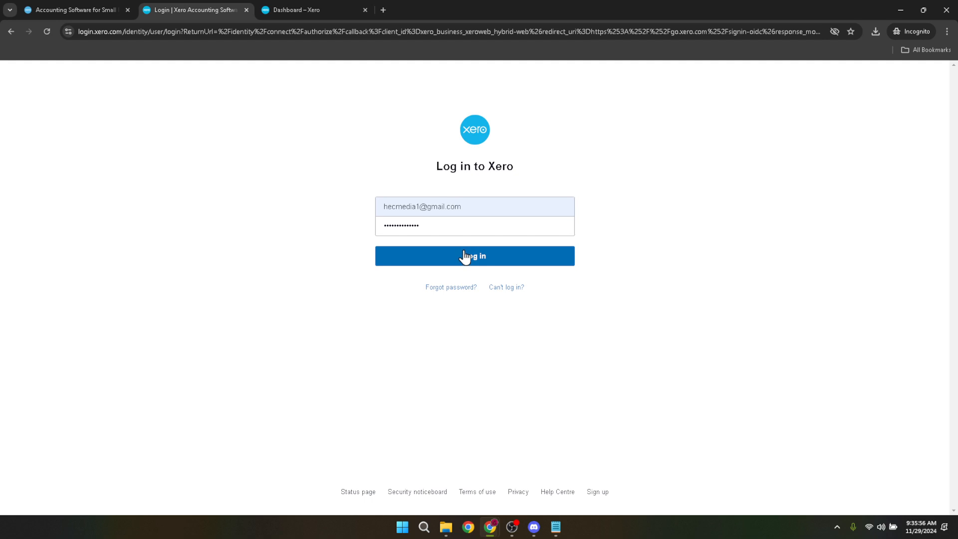
Switch to the Demo Company dashboard and open the statement import page for the Business Bank Account.
click(310, 7)
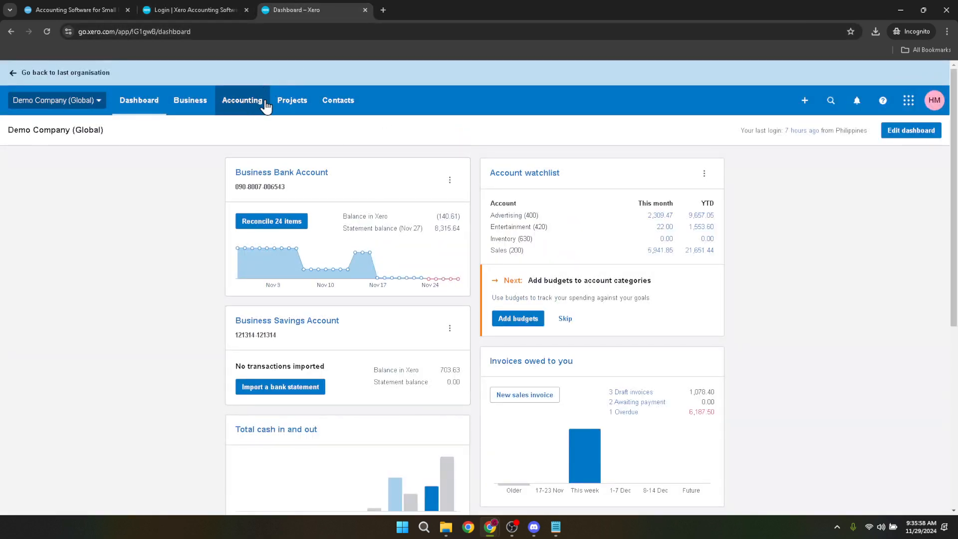
click(244, 104)
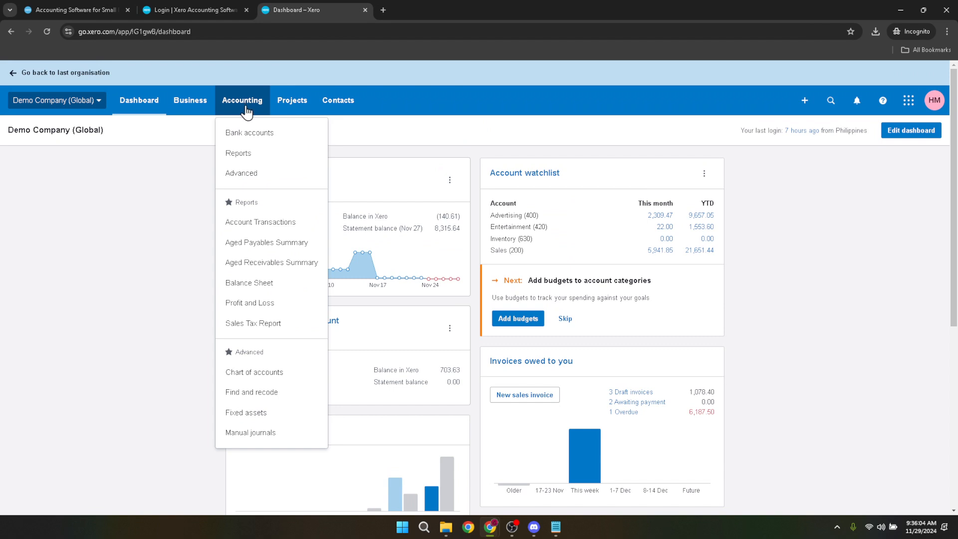
click(252, 140)
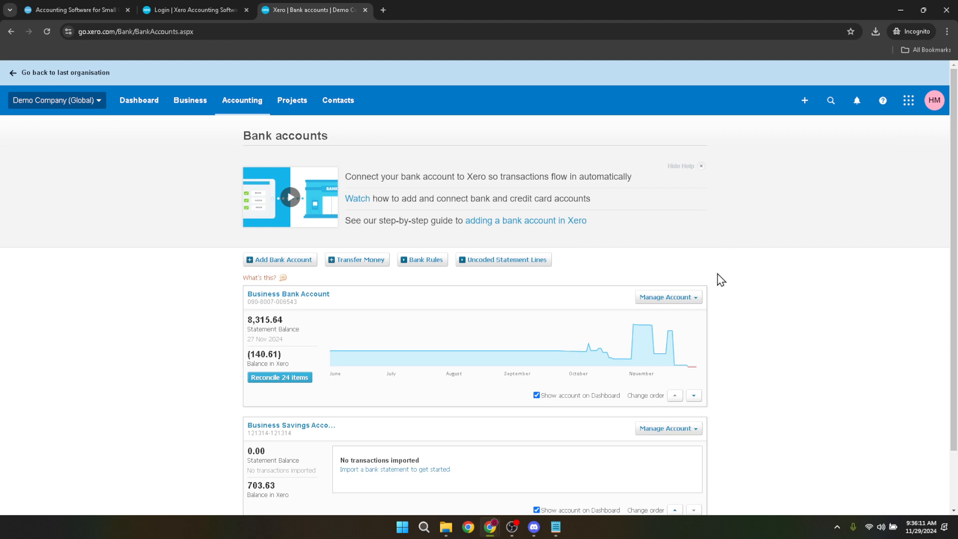
click(664, 298)
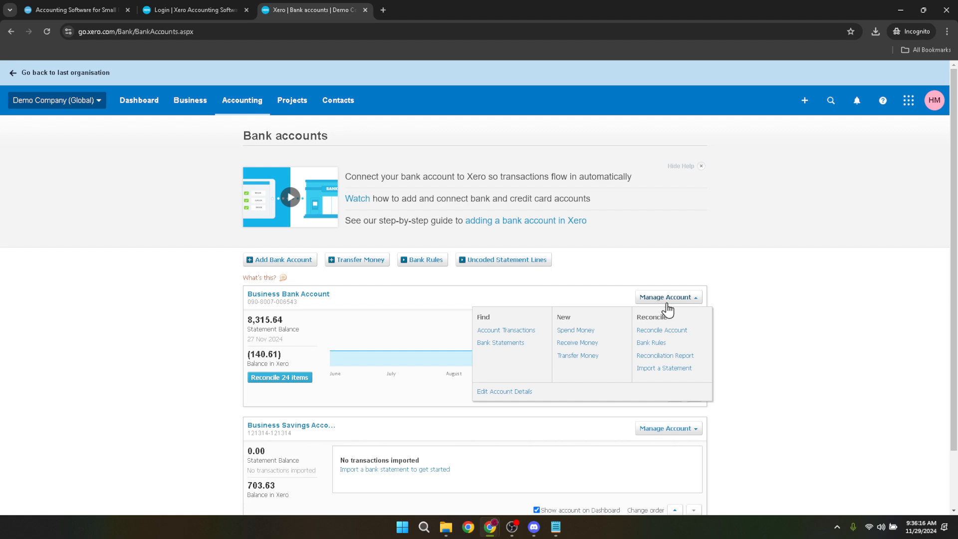
click(653, 369)
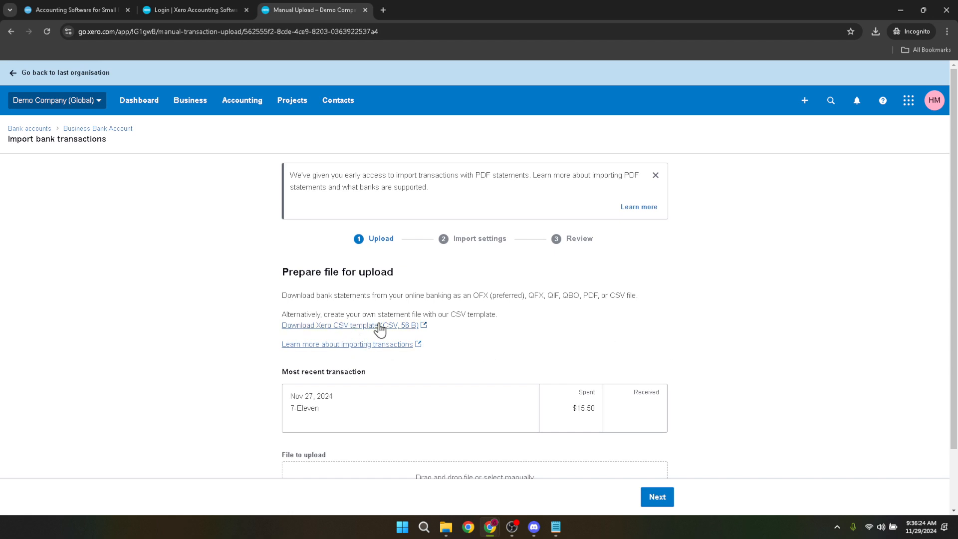
Choose StatementImportTemplate.en-US.csv from Downloads as the file to upload and continue to the import settings.
scroll(475, 348, down, 2)
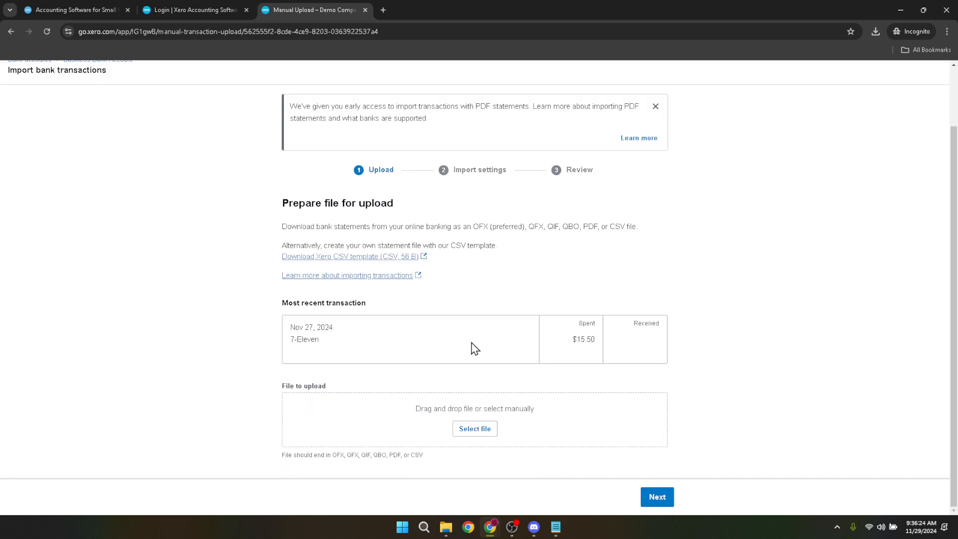
click(474, 432)
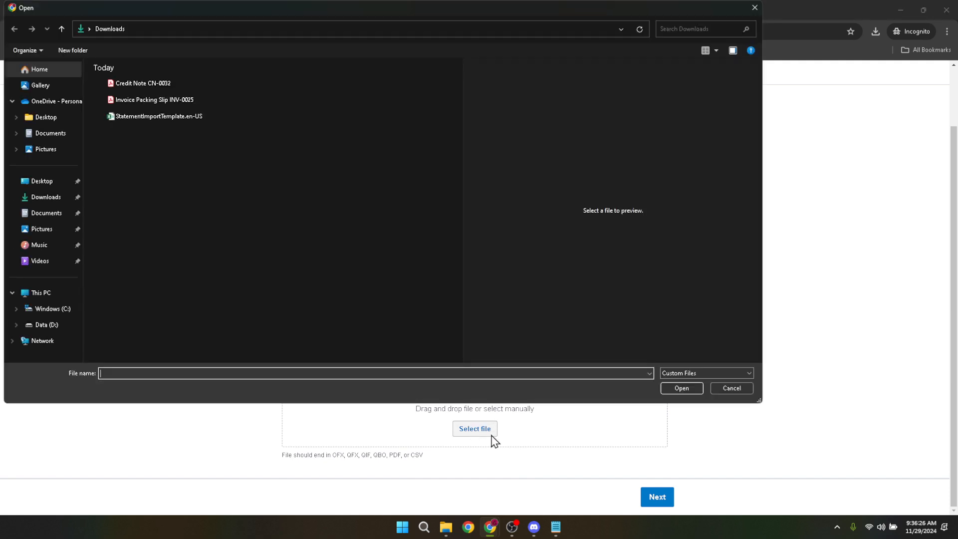
click(164, 119)
double_click(163, 119)
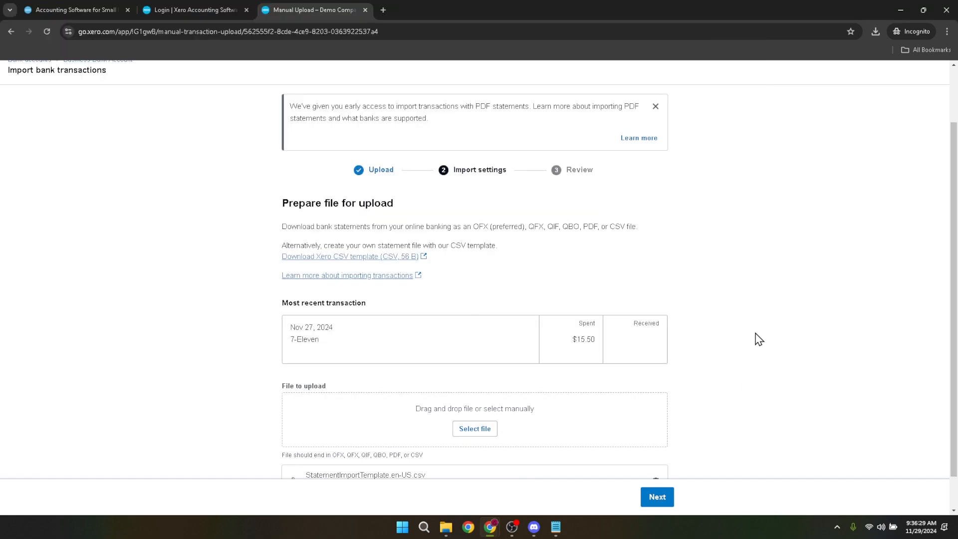
scroll(759, 339, down, 1)
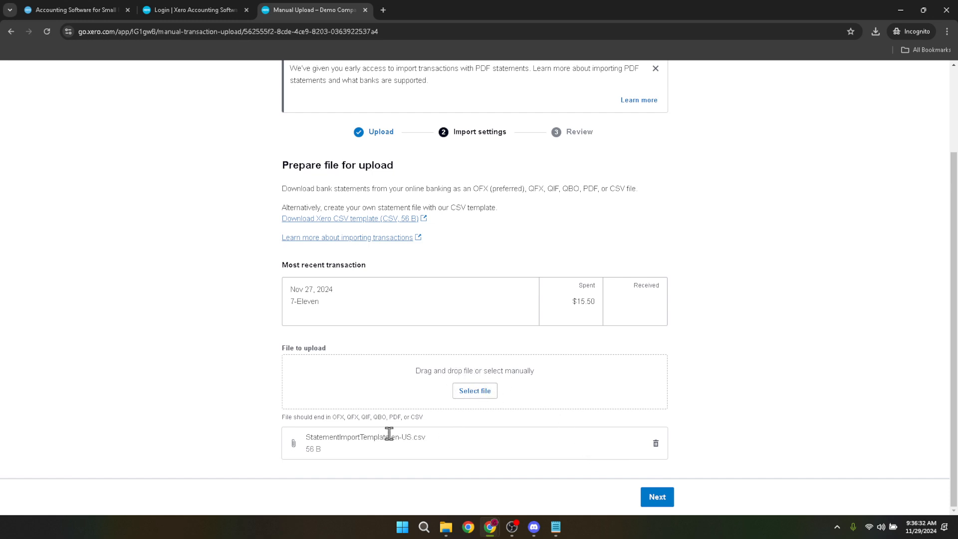
drag(414, 442, 303, 438)
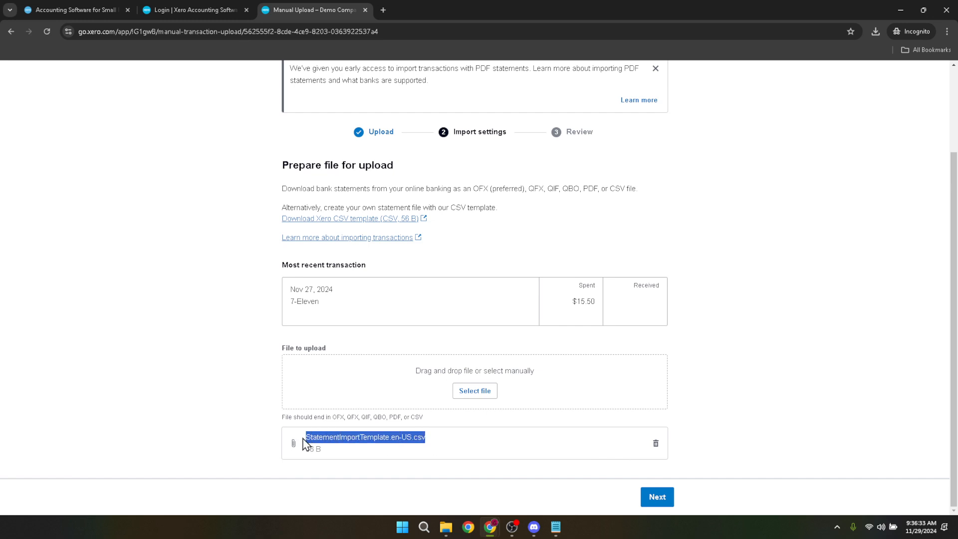
click(739, 437)
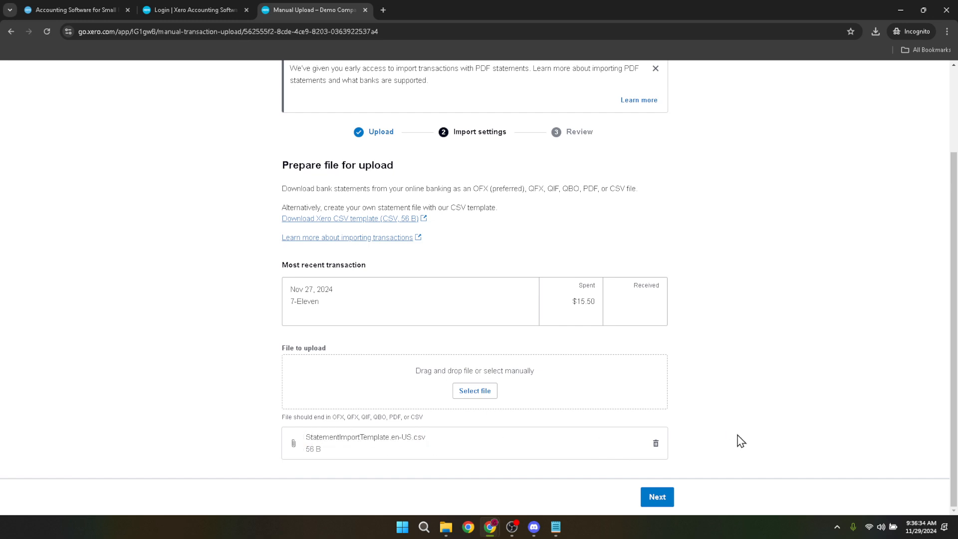
click(658, 499)
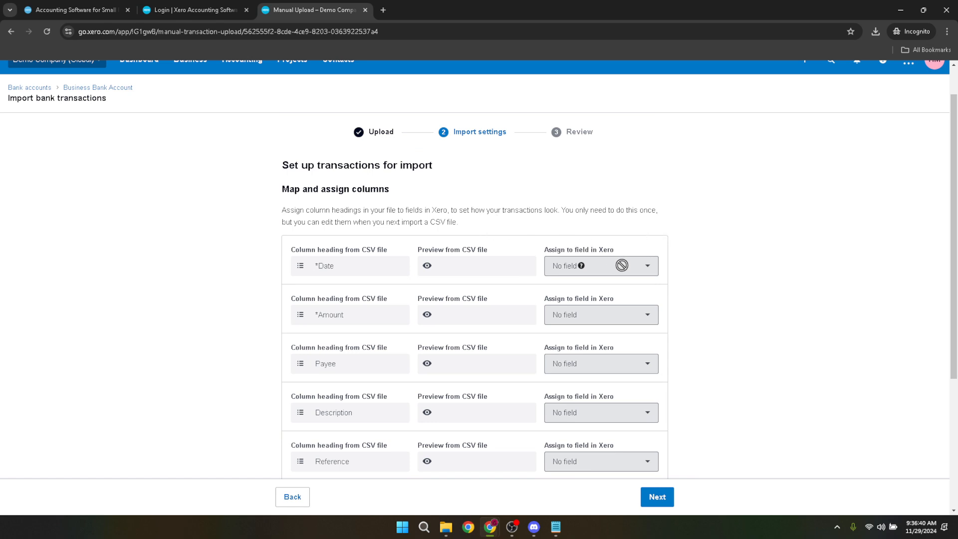
Try to continue to the review with the first line excluded as column headings and no fields assigned.
scroll(654, 323, down, 2)
scroll(654, 323, down, 3)
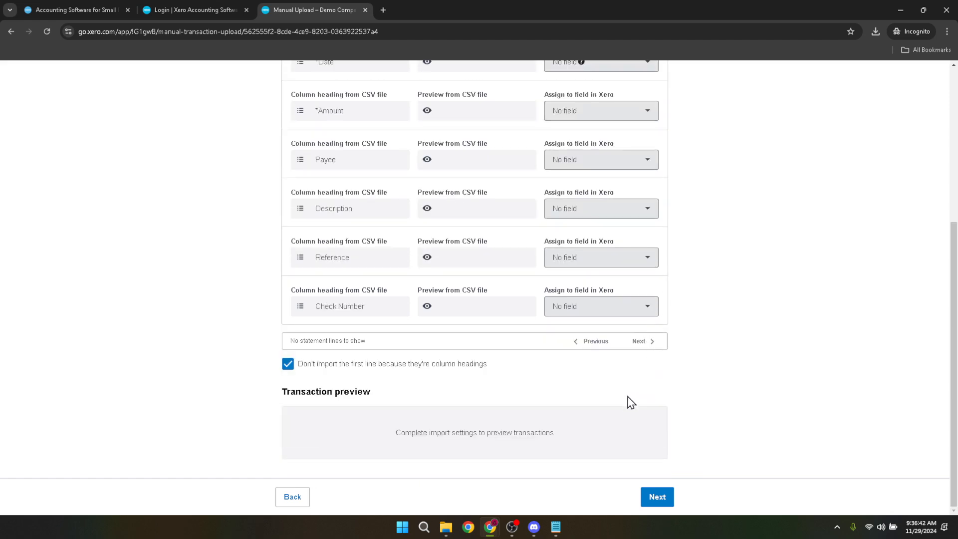
click(287, 367)
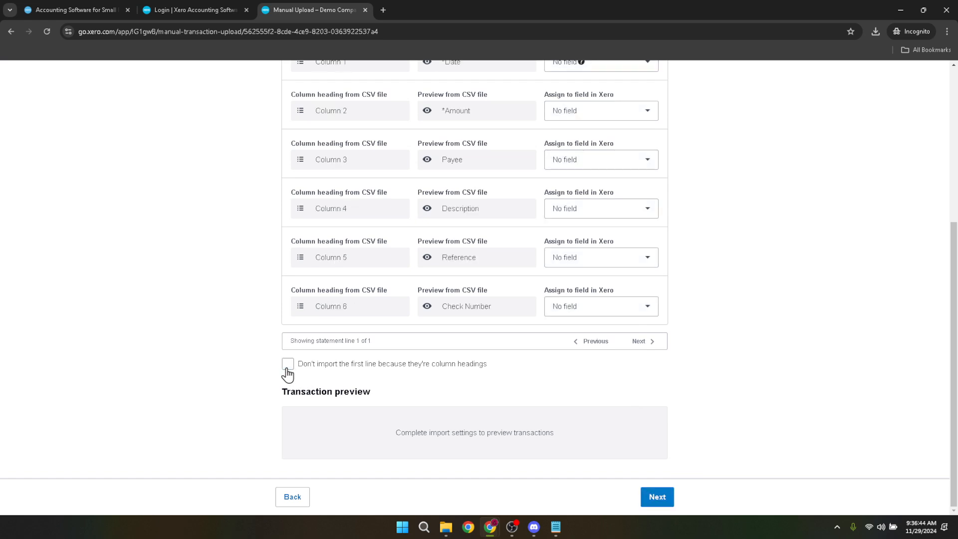
click(288, 367)
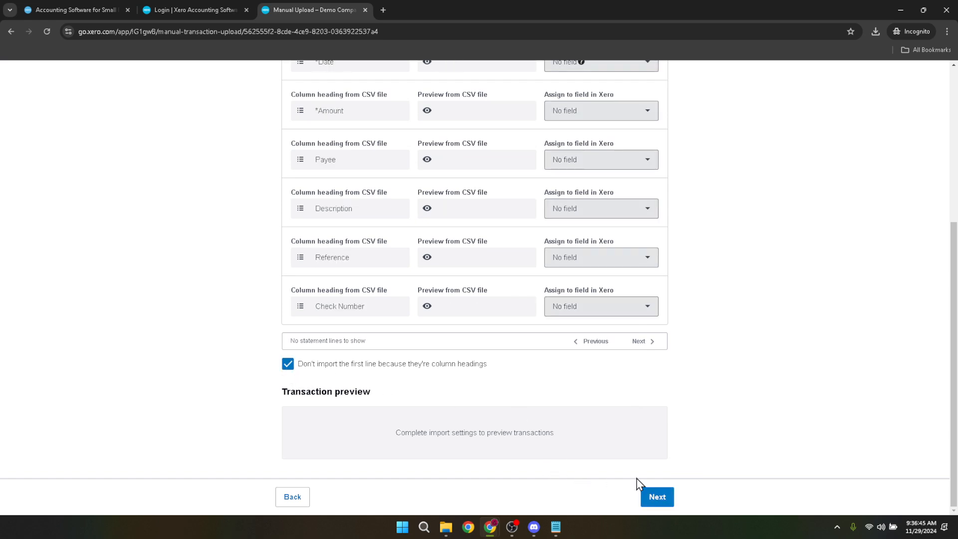
click(657, 497)
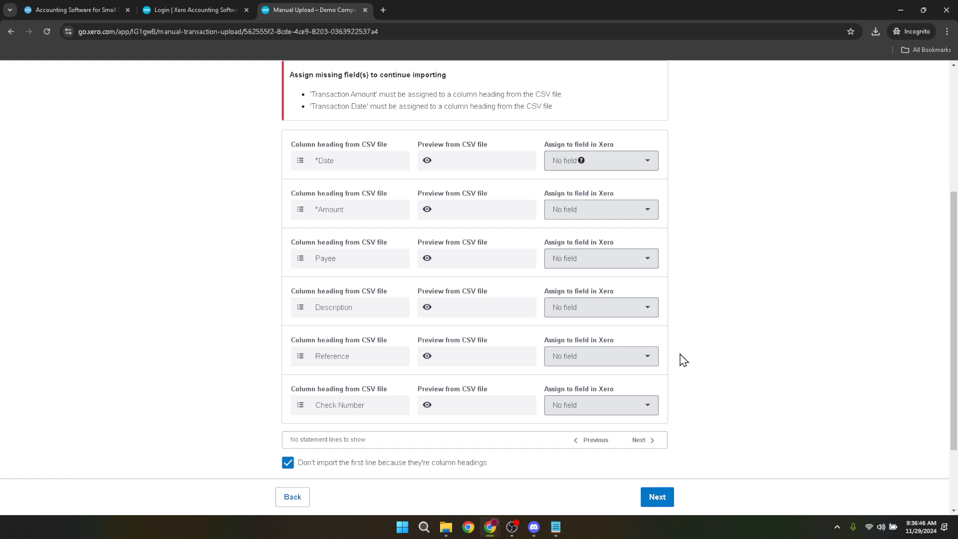
Turn off the option that skips the first line as column headings, and try to continue to the review.
scroll(288, 428, up, 2)
scroll(285, 436, down, 4)
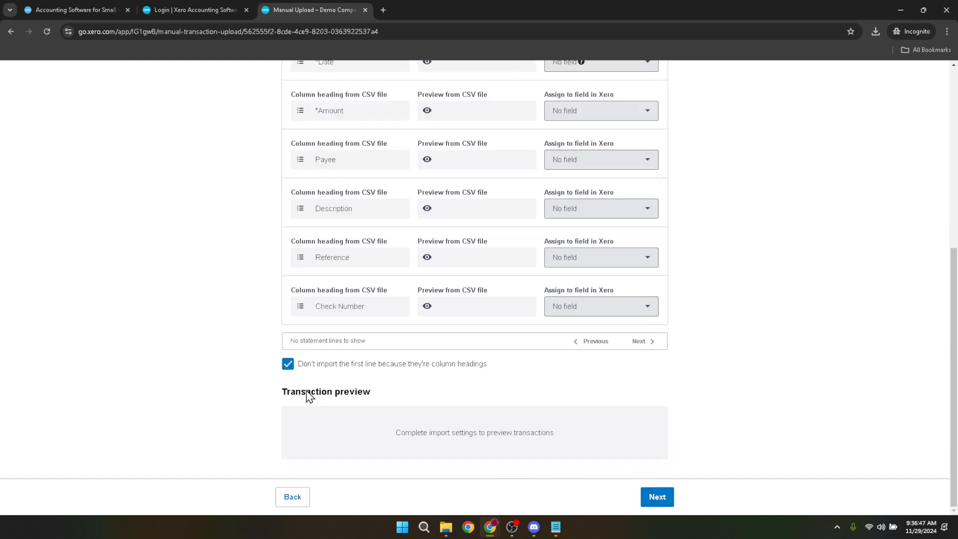
click(289, 364)
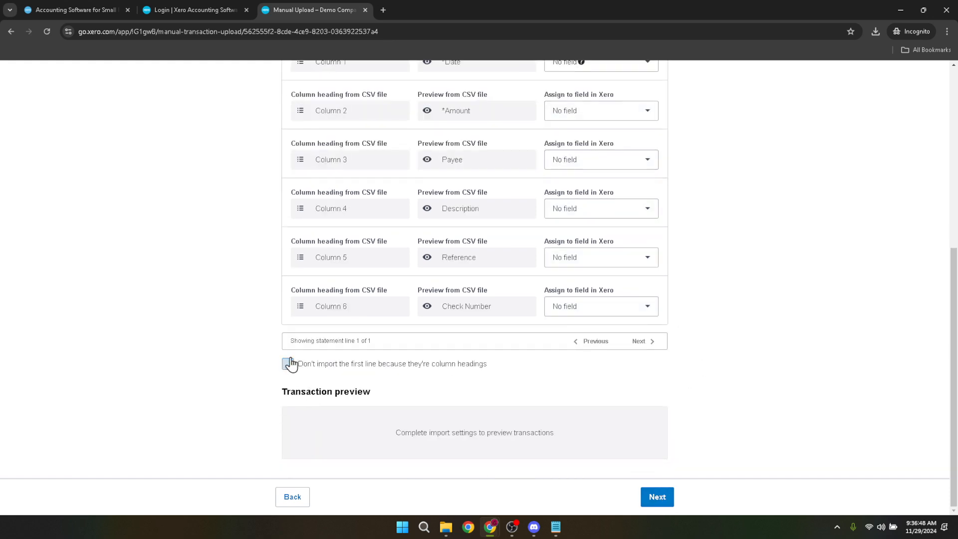
click(657, 497)
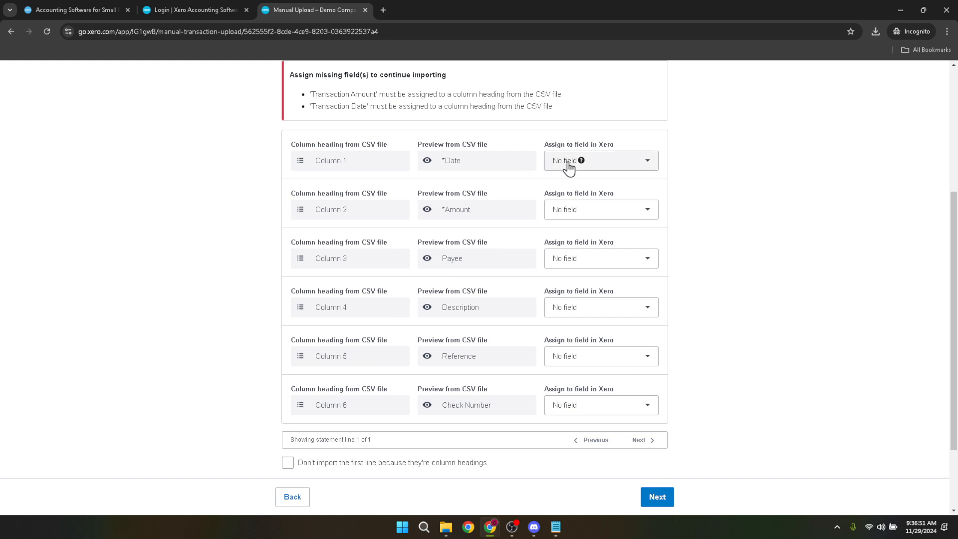
Assign Column 1 (*Date) to Tax Type, Column 2 (*Amount) to Analysis Code and Column 3 (Payee) to Payee.
mouse_move(585, 165)
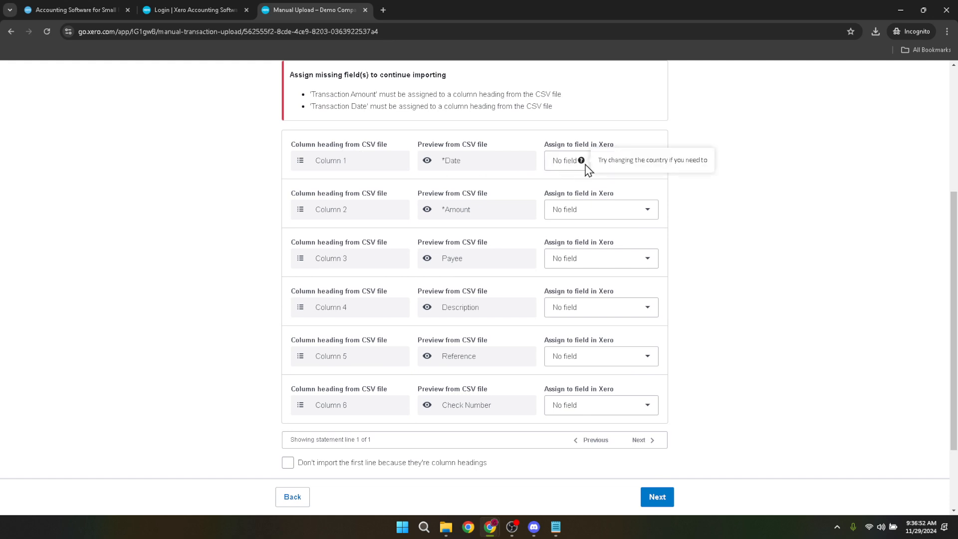
scroll(391, 370, up, 5)
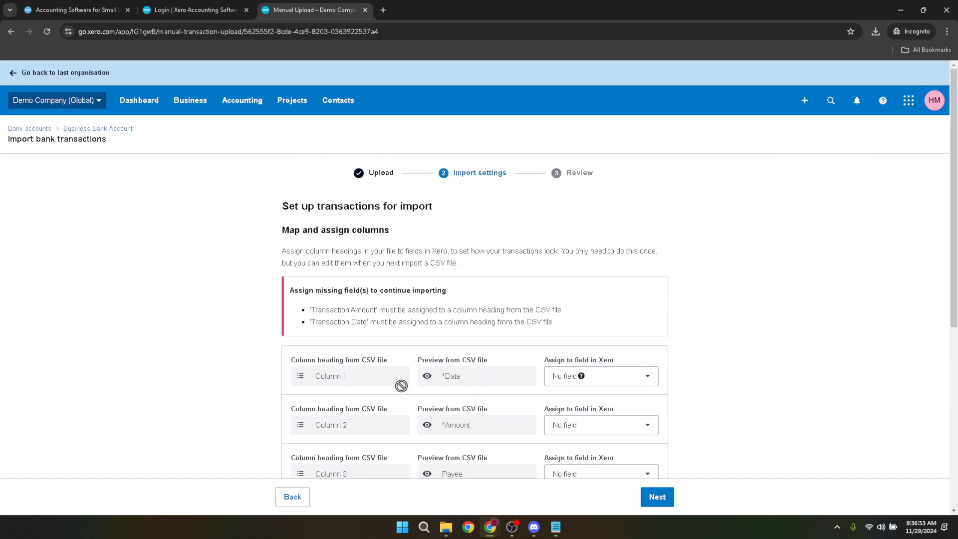
scroll(564, 299, down, 6)
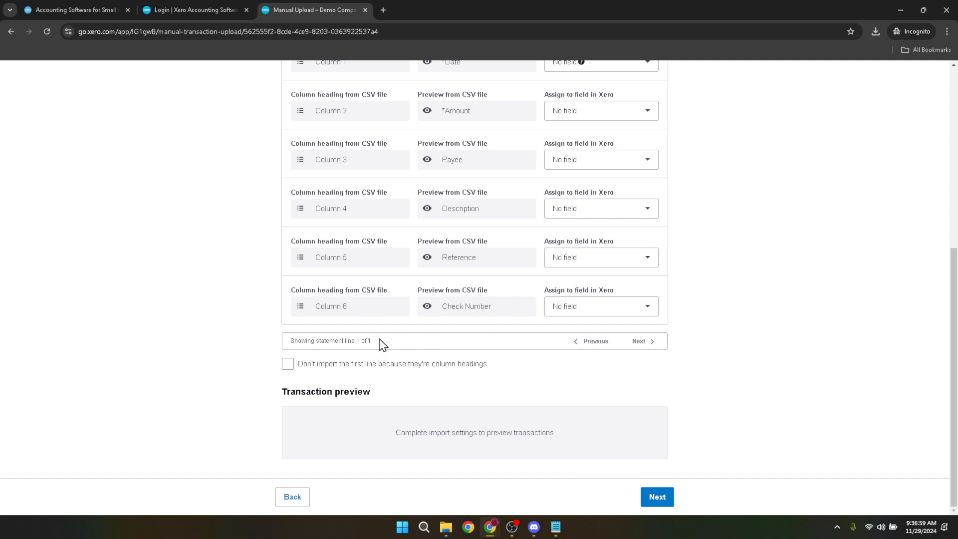
scroll(389, 320, up, 3)
scroll(400, 335, up, 2)
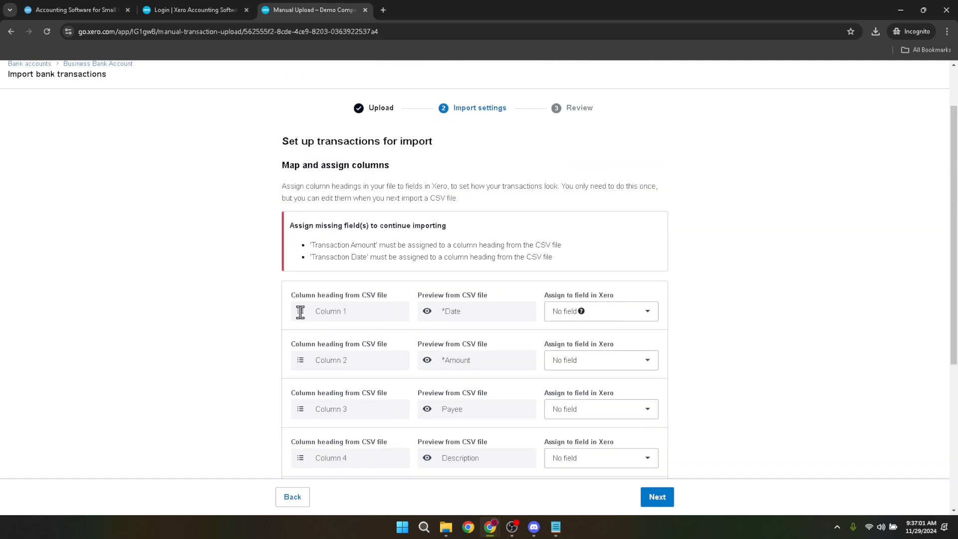
click(649, 313)
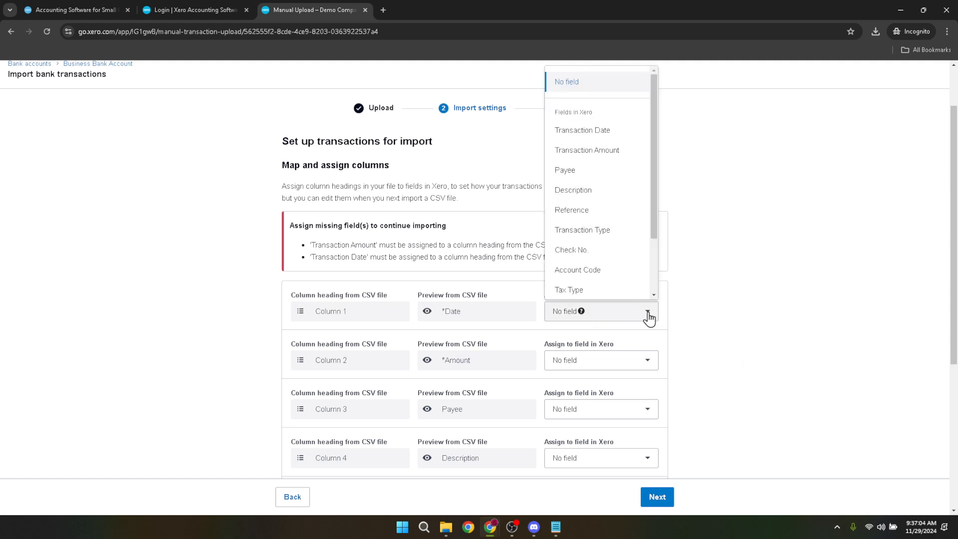
click(608, 298)
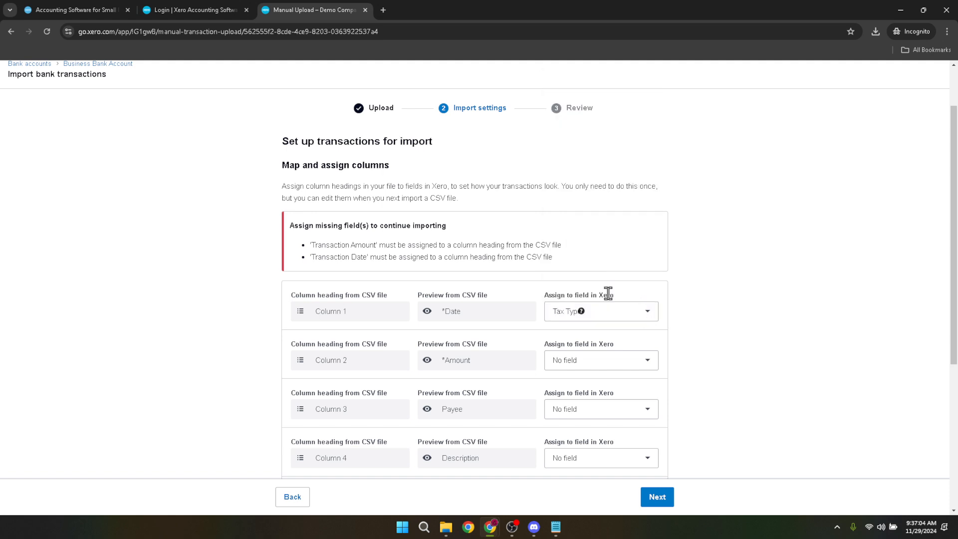
click(641, 364)
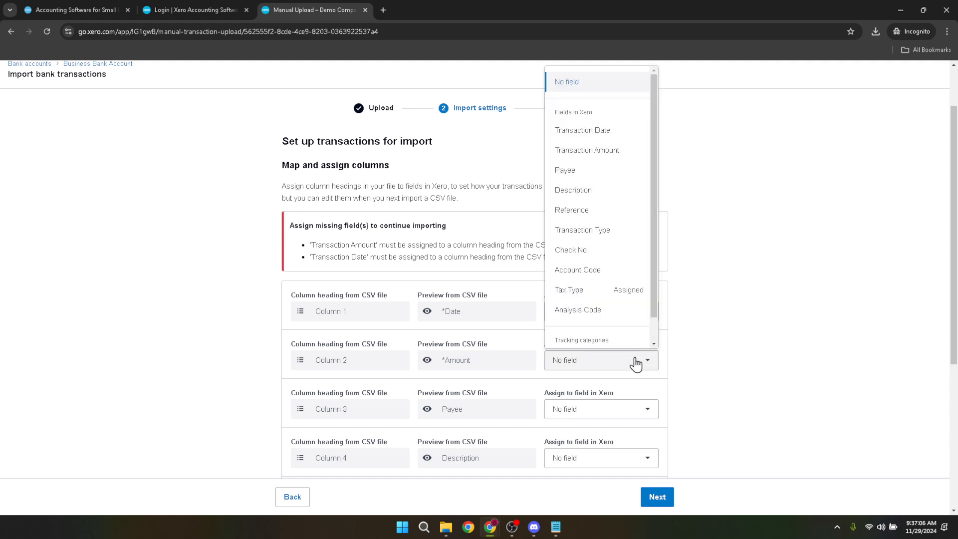
click(602, 314)
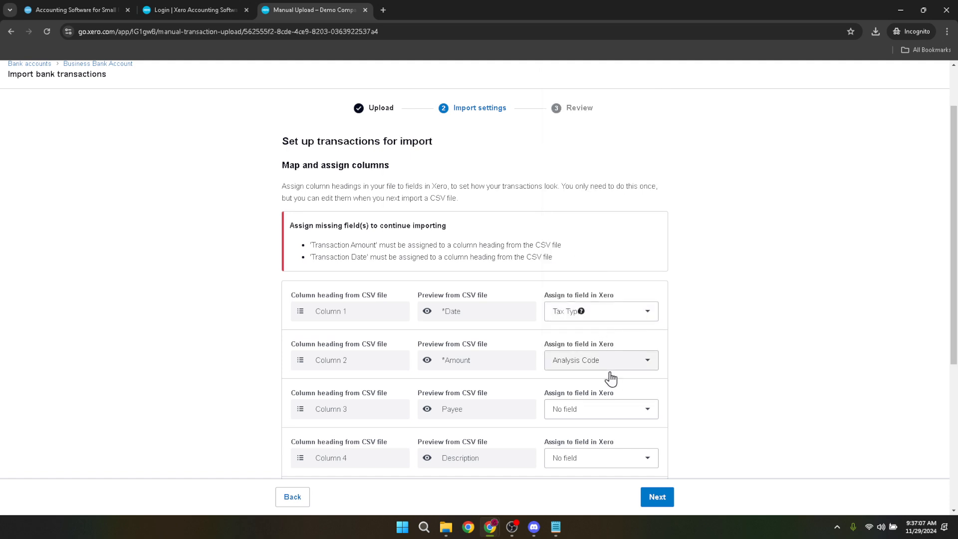
click(635, 410)
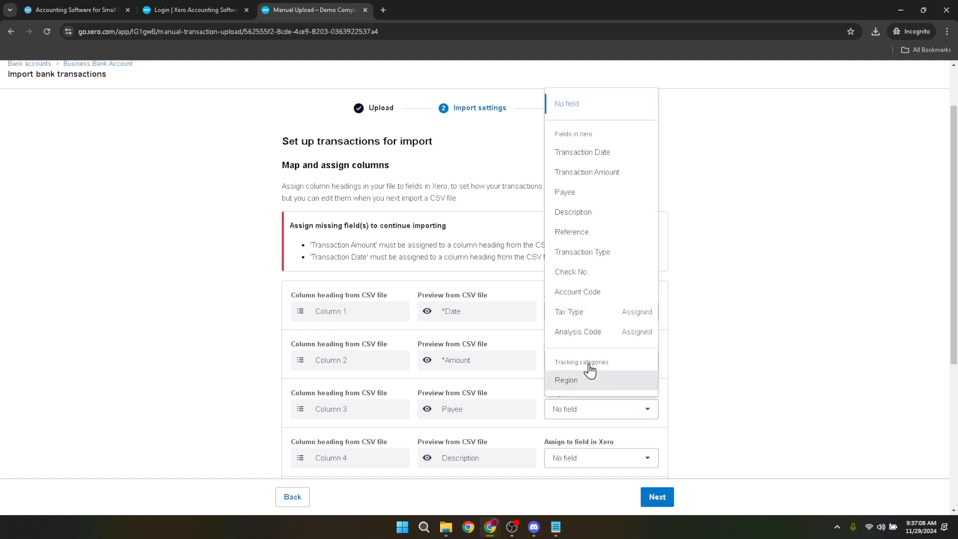
click(578, 199)
scroll(578, 394, down, 5)
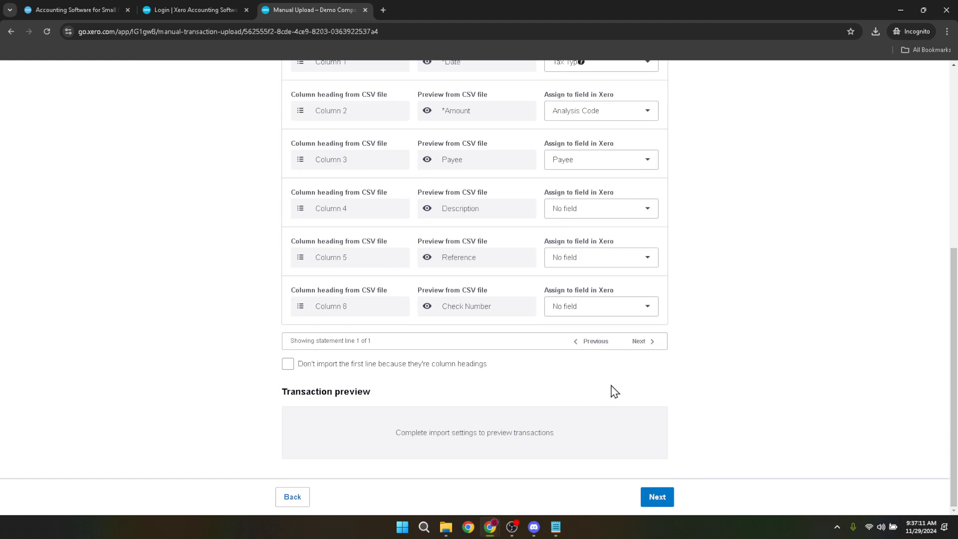
scroll(617, 394, up, 5)
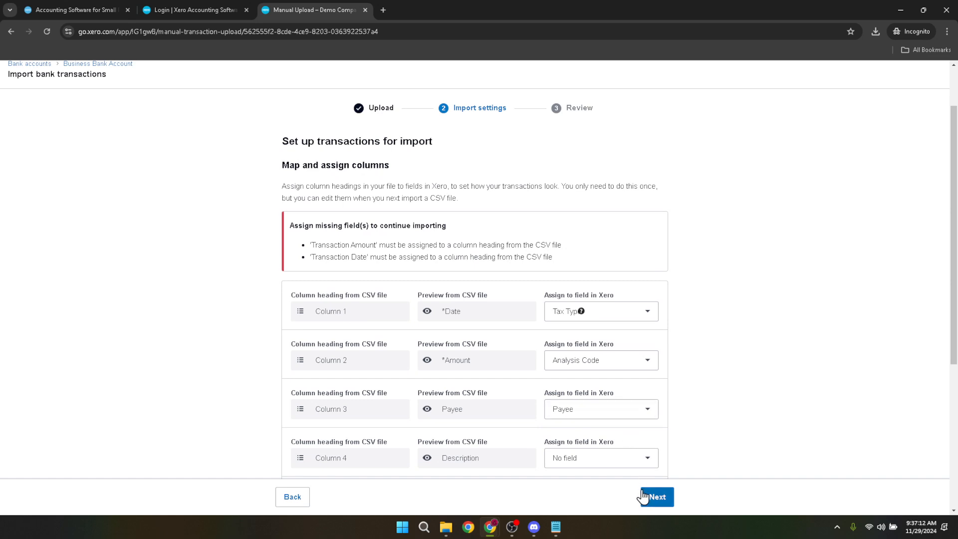
scroll(646, 500, down, 3)
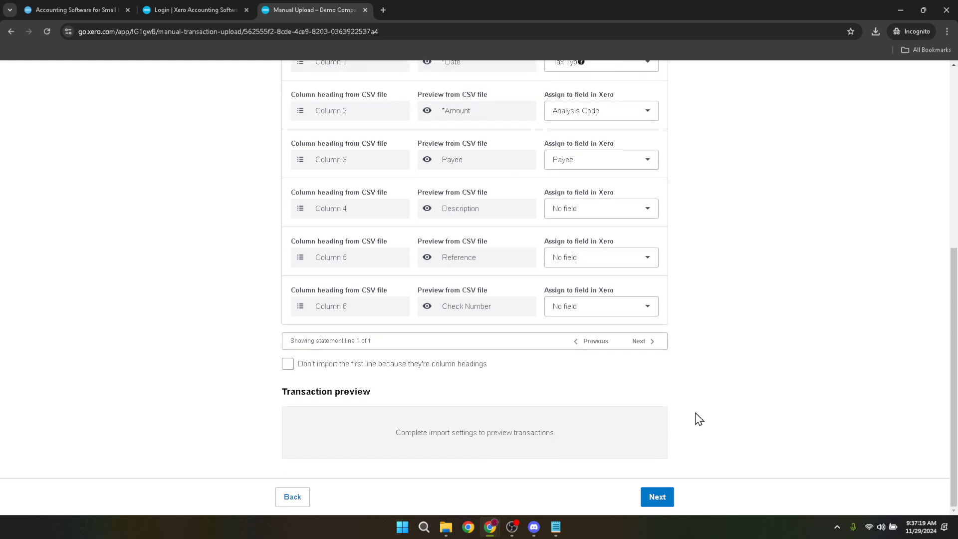
scroll(664, 362, up, 6)
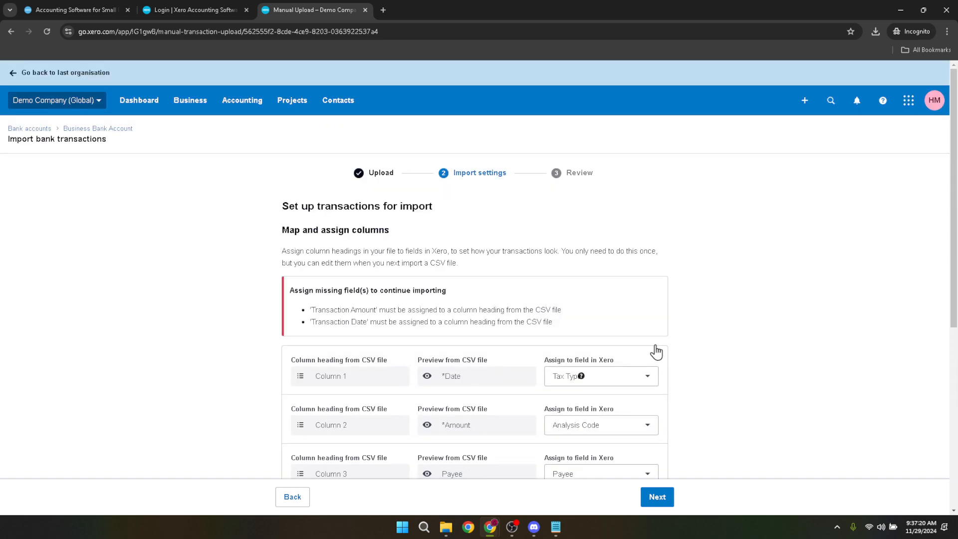